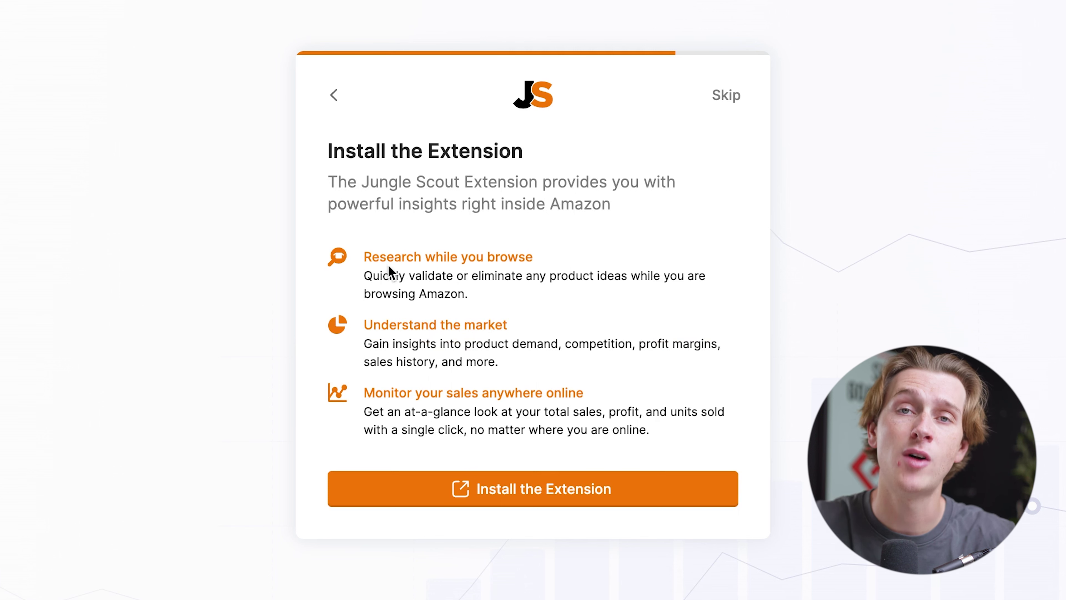
- Read the extension's product research and market insight benefits, and start installing the Jungle Scout extension
drag(362, 276, 505, 275)
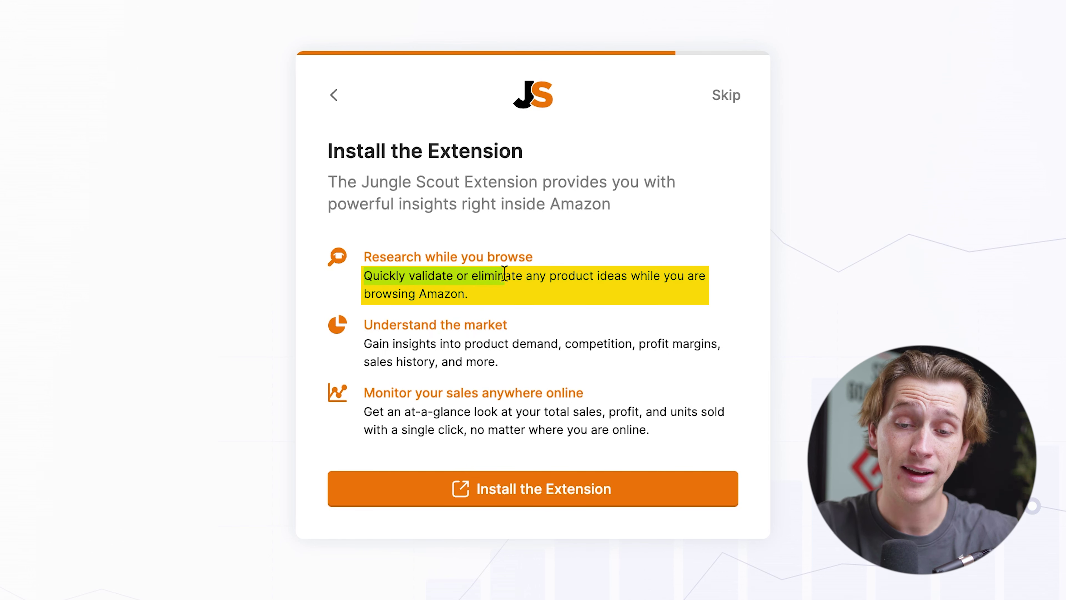
drag(504, 278, 502, 297)
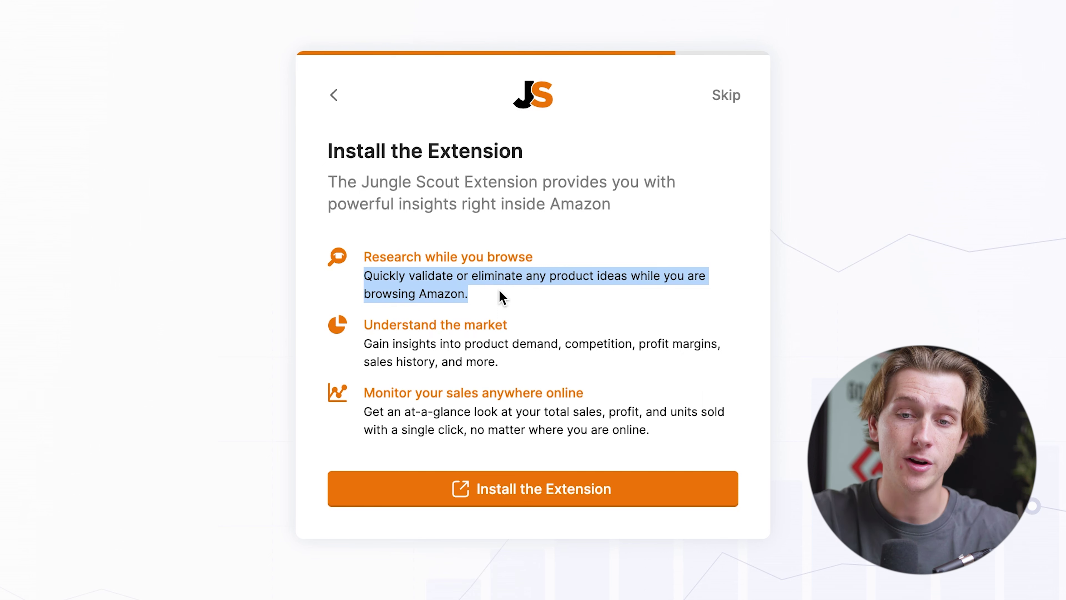
click(499, 290)
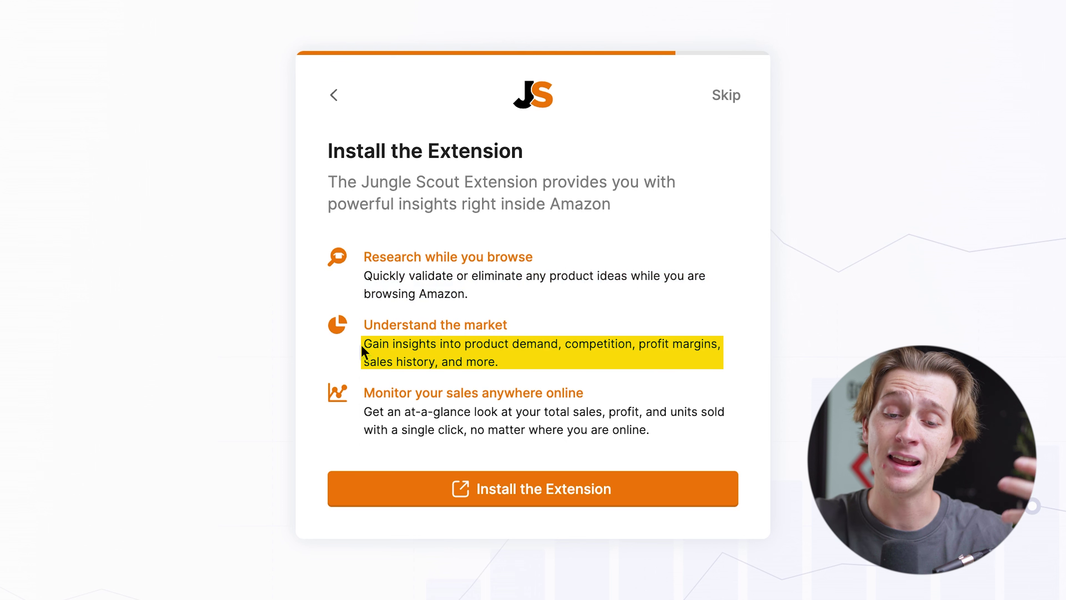
drag(597, 344, 567, 373)
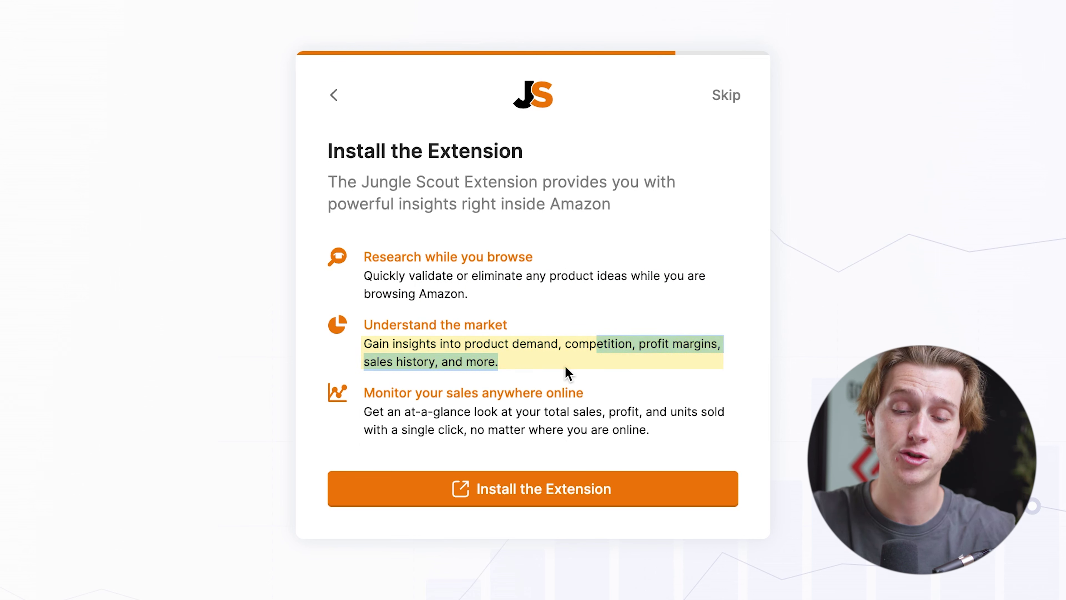
click(616, 401)
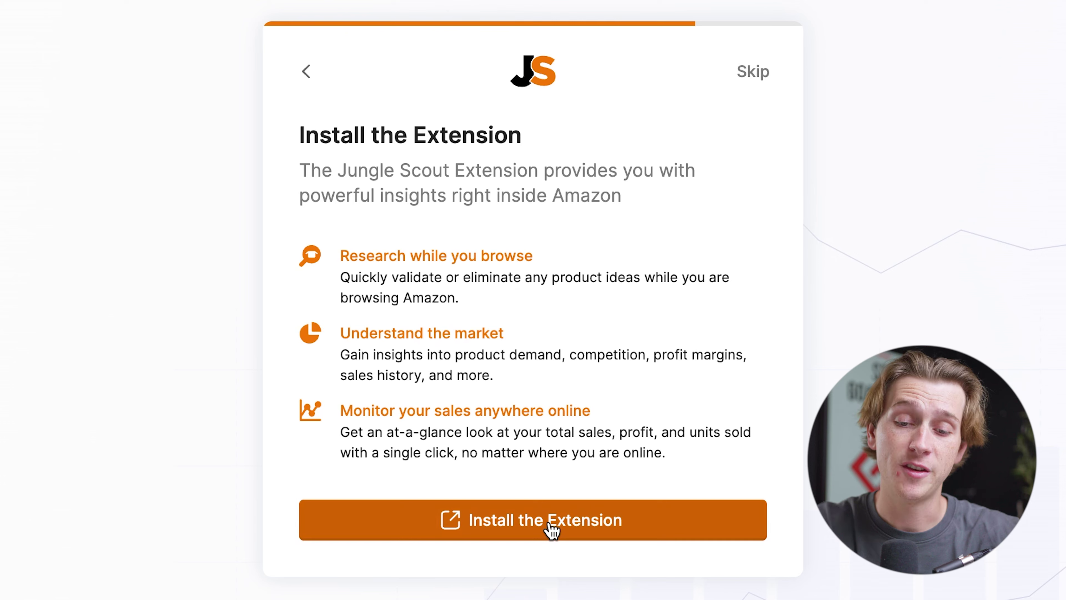
click(550, 524)
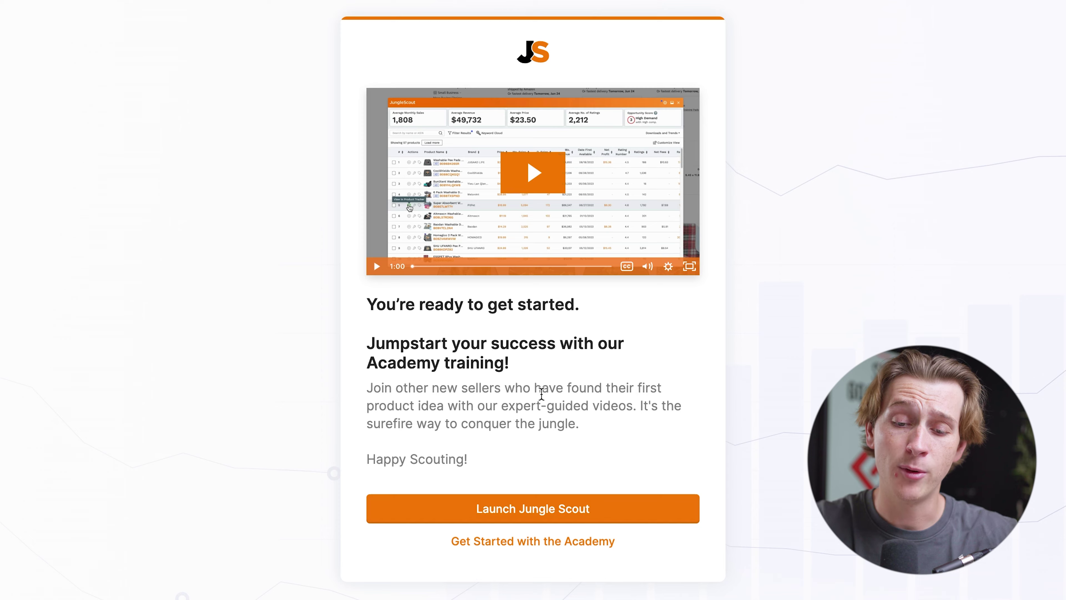
- Launch Jungle Scout from the finished setup and dismiss the Opportunity Finder tip
click(546, 511)
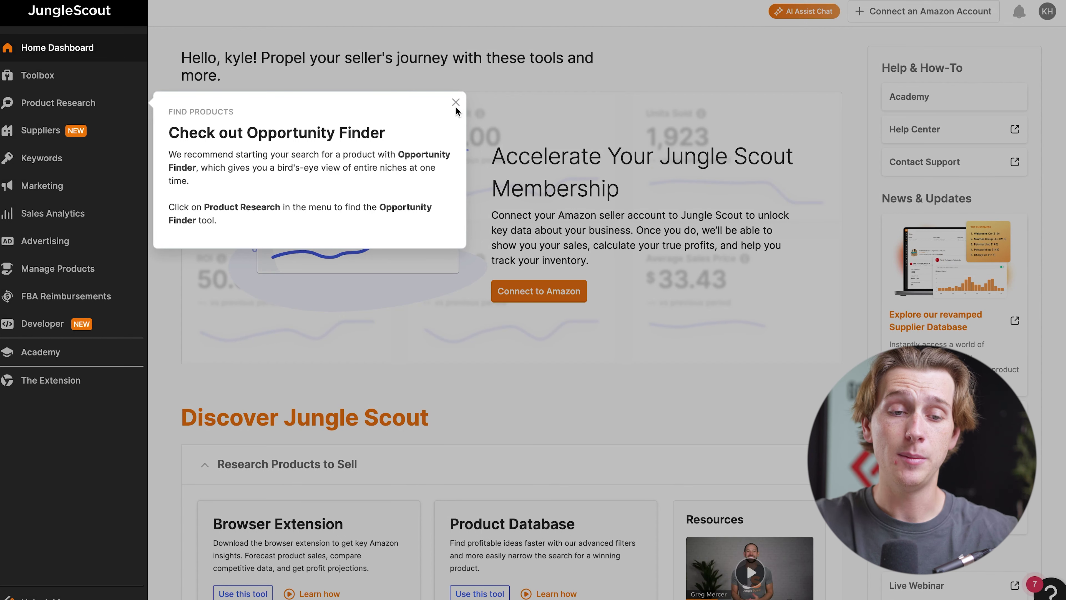
drag(181, 134, 350, 141)
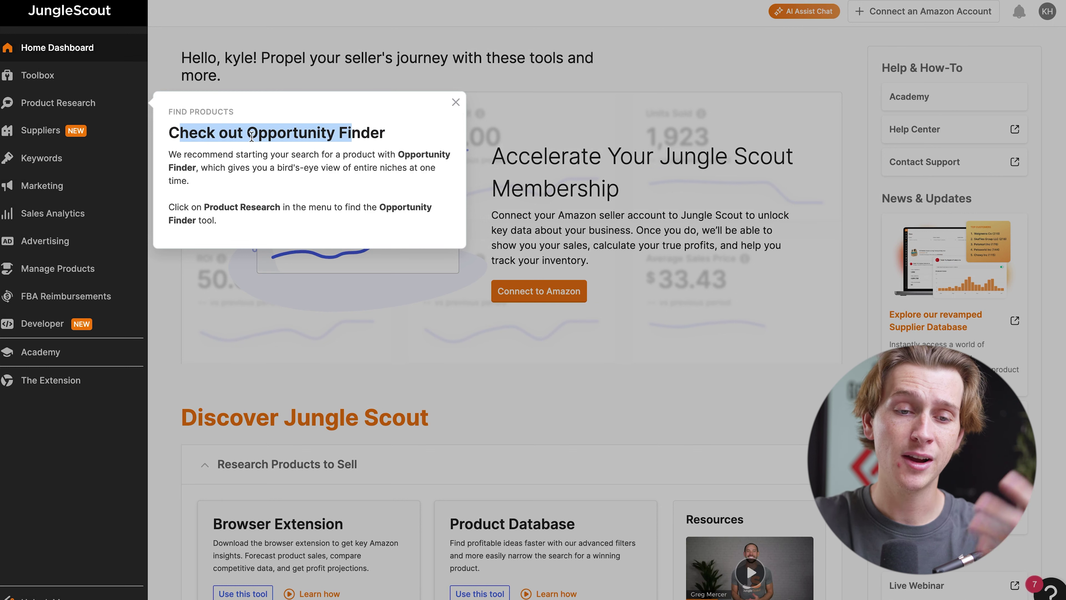
click(456, 102)
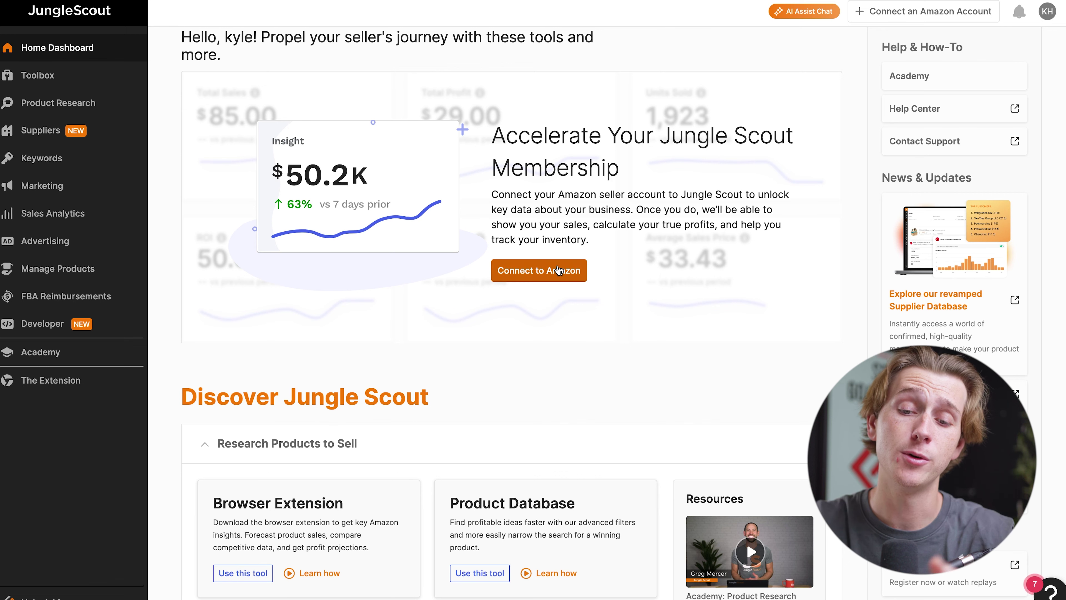
- Open the Sales Estimator from the Toolbox tools
scroll(557, 271, down, 1)
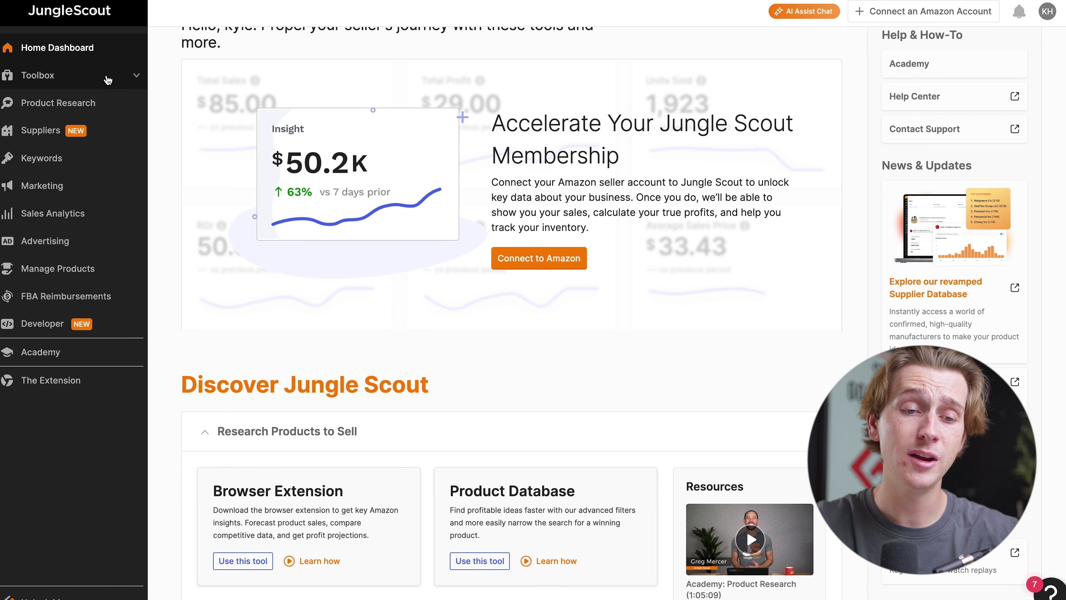
click(110, 80)
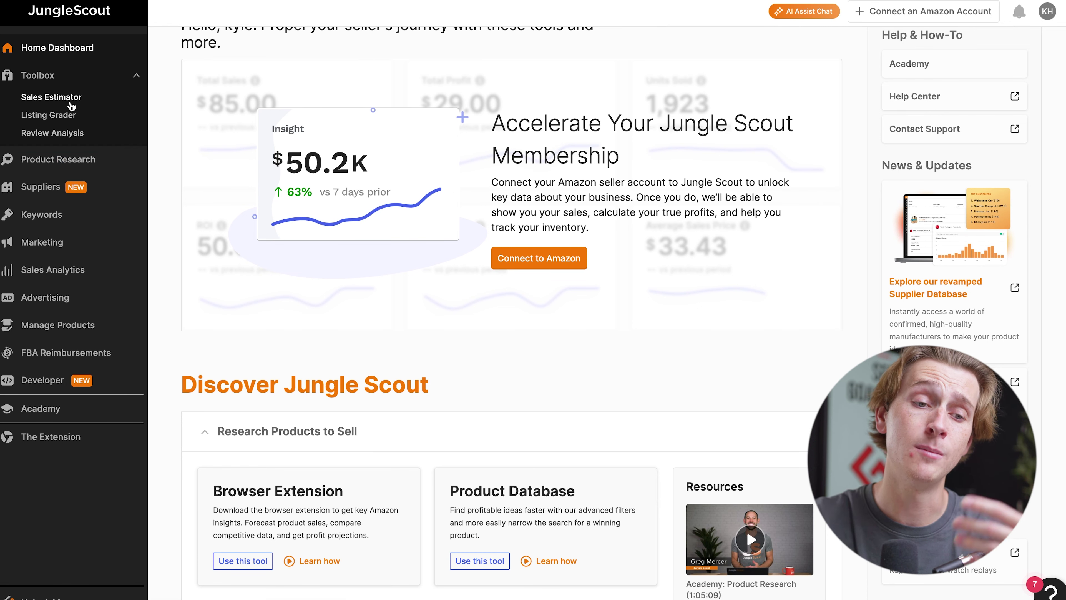
click(71, 98)
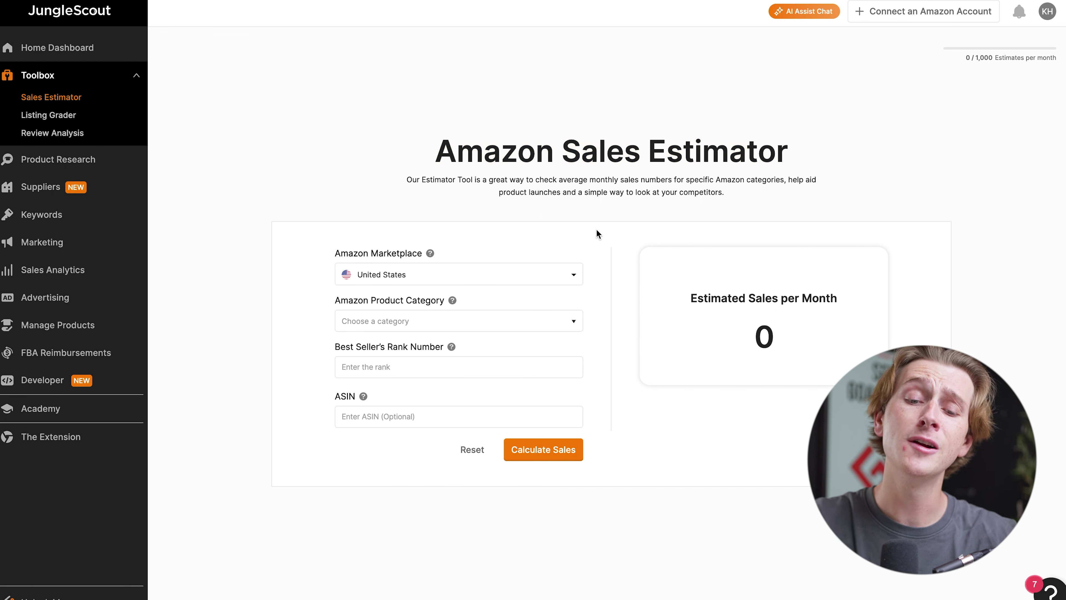
- Set the Sales Estimator's Amazon product category to Electronics and examine the Best Seller's Rank and ASIN fields
click(487, 320)
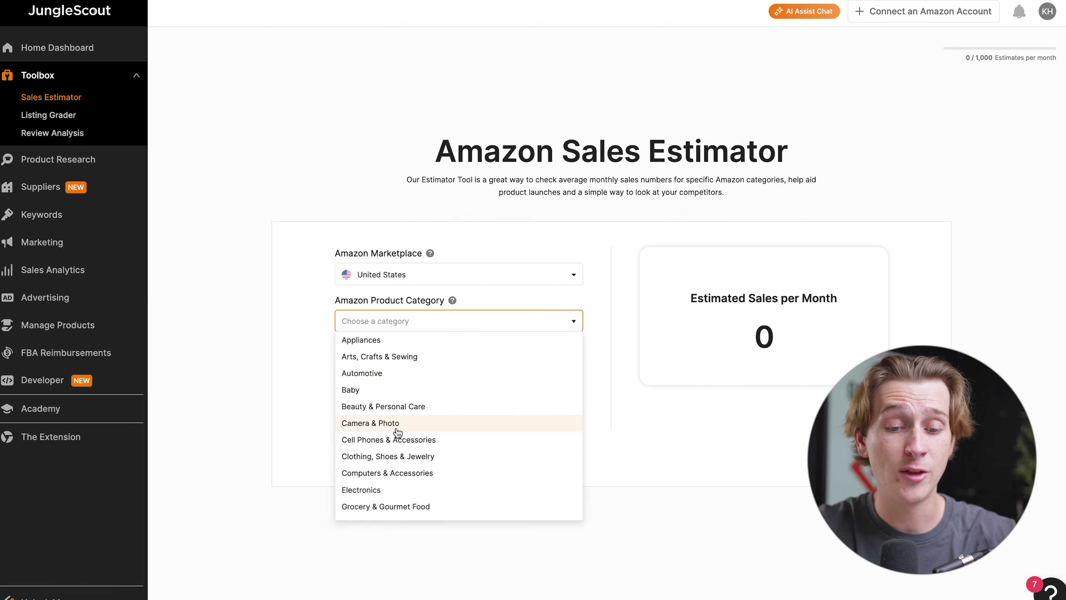
click(396, 492)
click(403, 363)
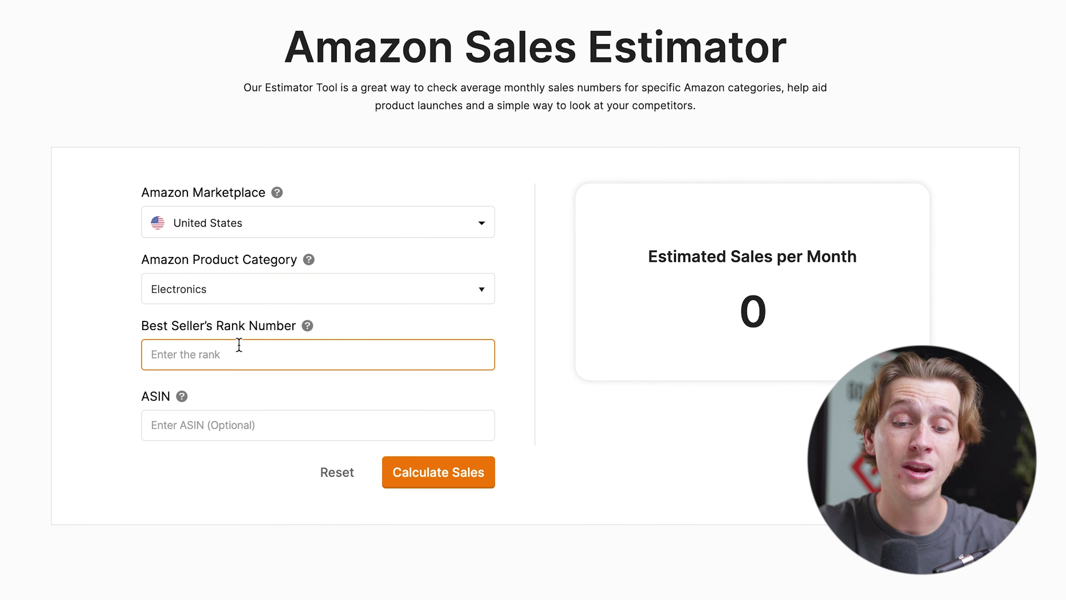
drag(142, 326, 315, 326)
drag(139, 395, 203, 395)
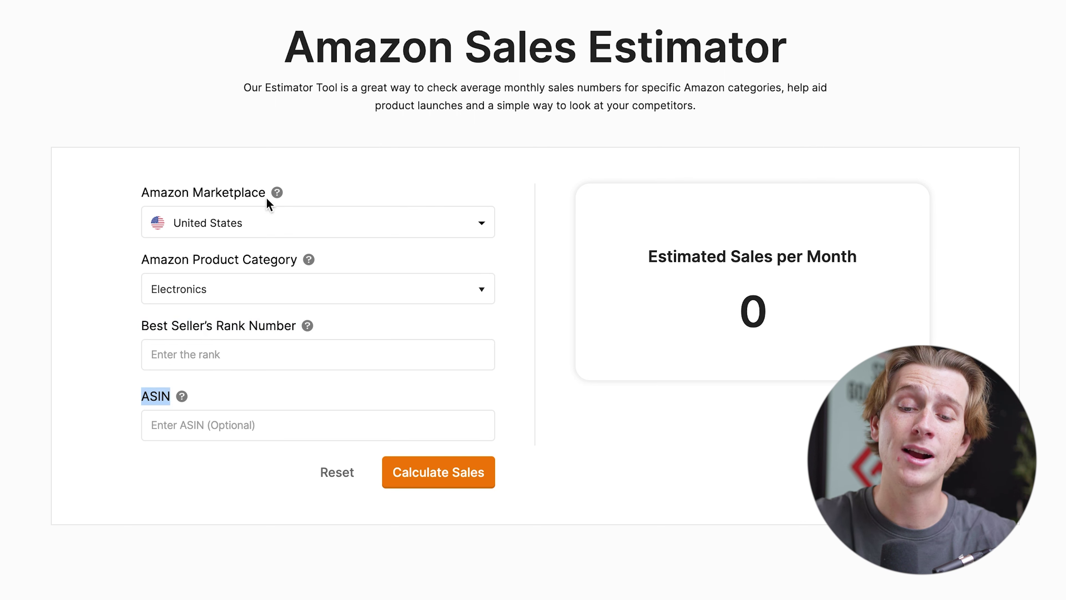
click(427, 524)
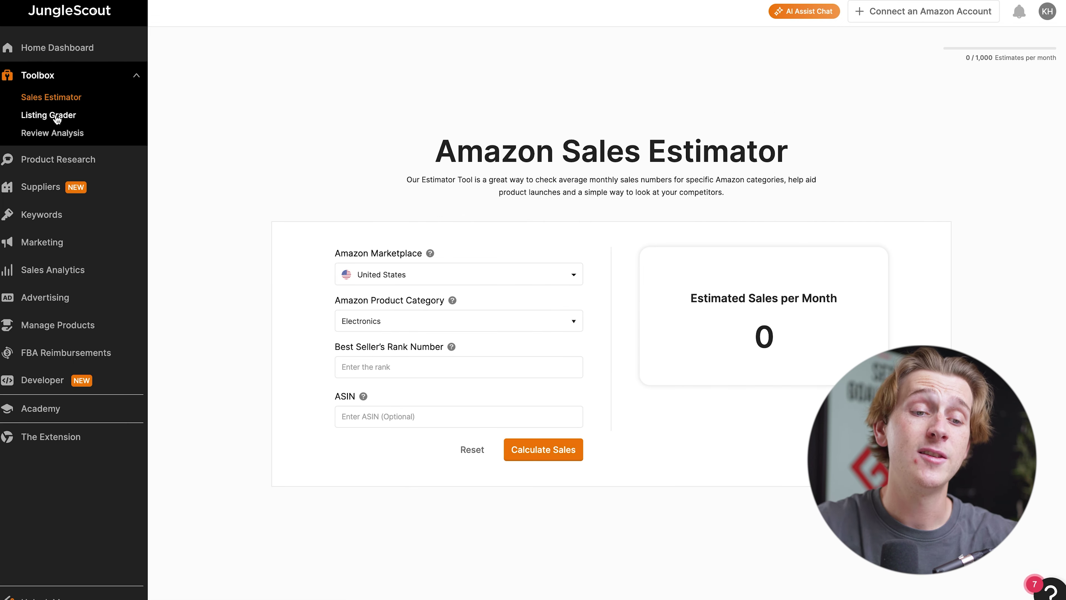
- Grade the Amazon listing of the Repel Travel Umbrella in Listing Grader, using ASIN B0160HYB8S
click(90, 180)
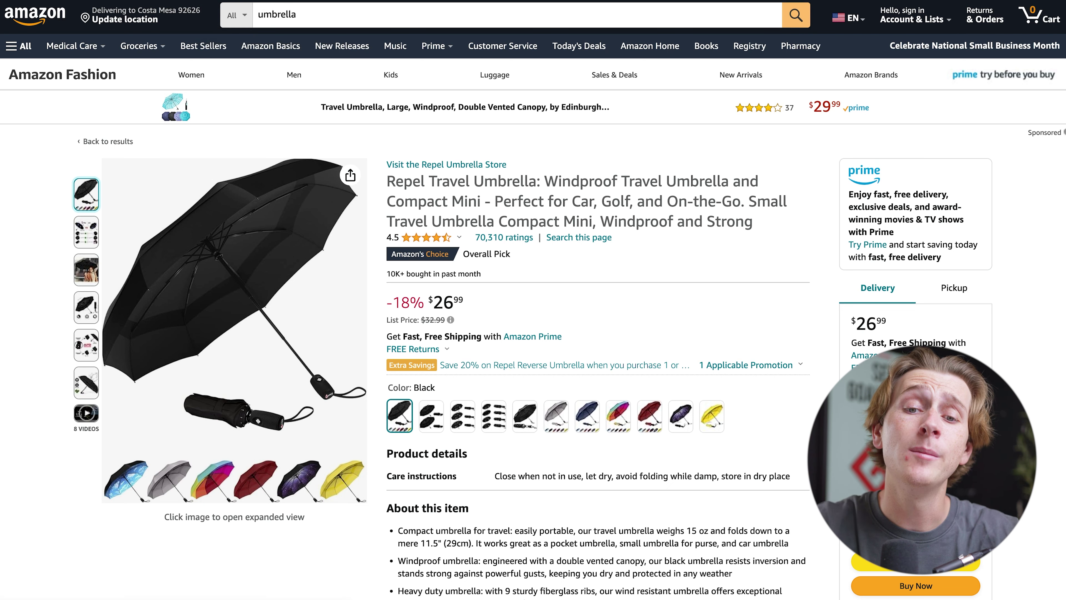
key(super+l)
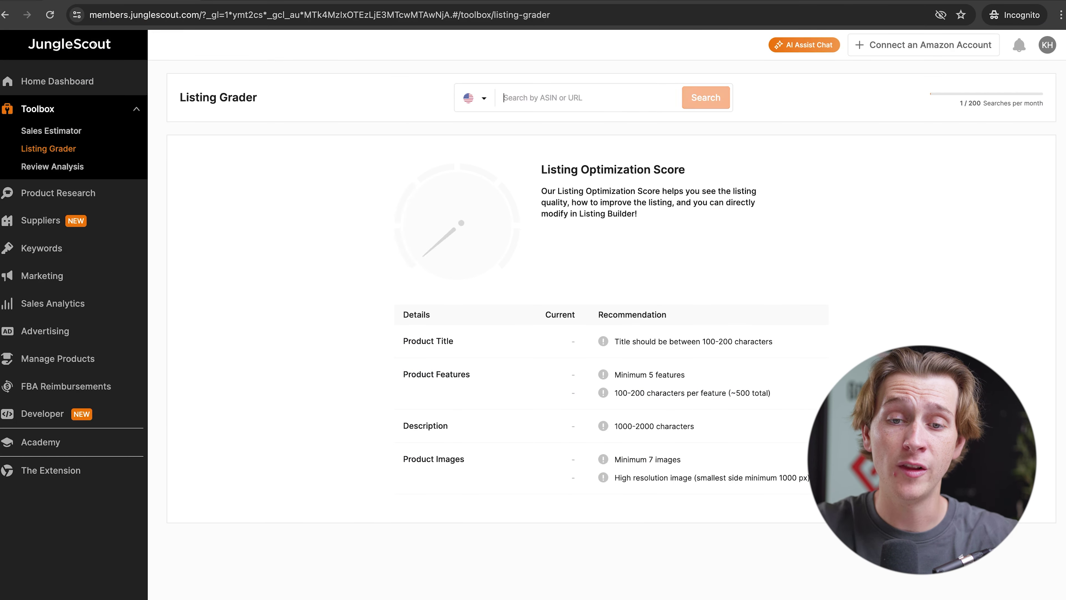
click(706, 104)
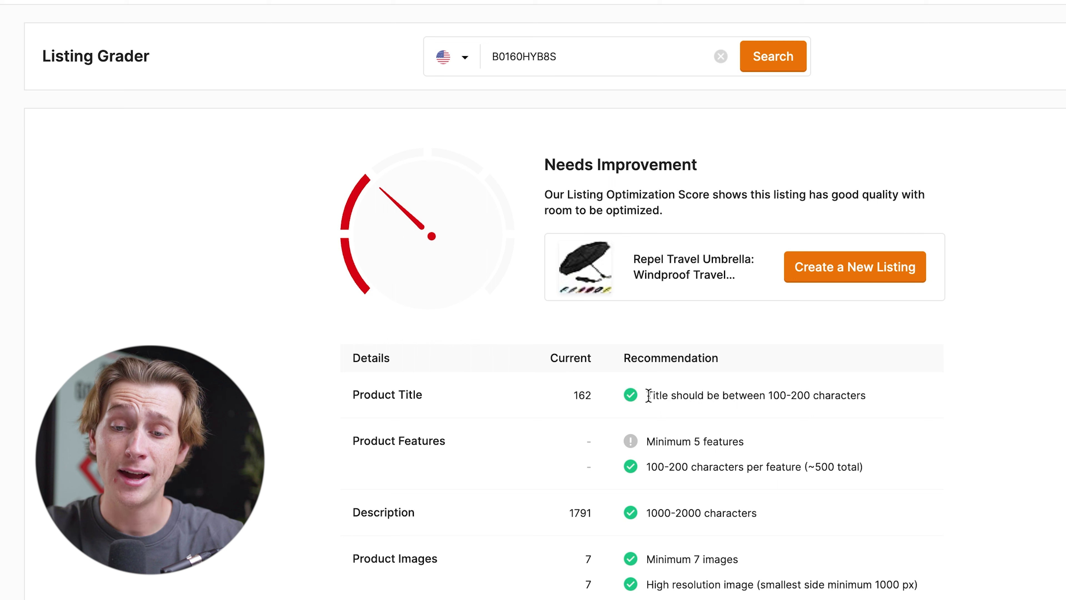
- Examine the Listing Grader recommendations for the umbrella's title, features, description and images
drag(648, 395, 868, 407)
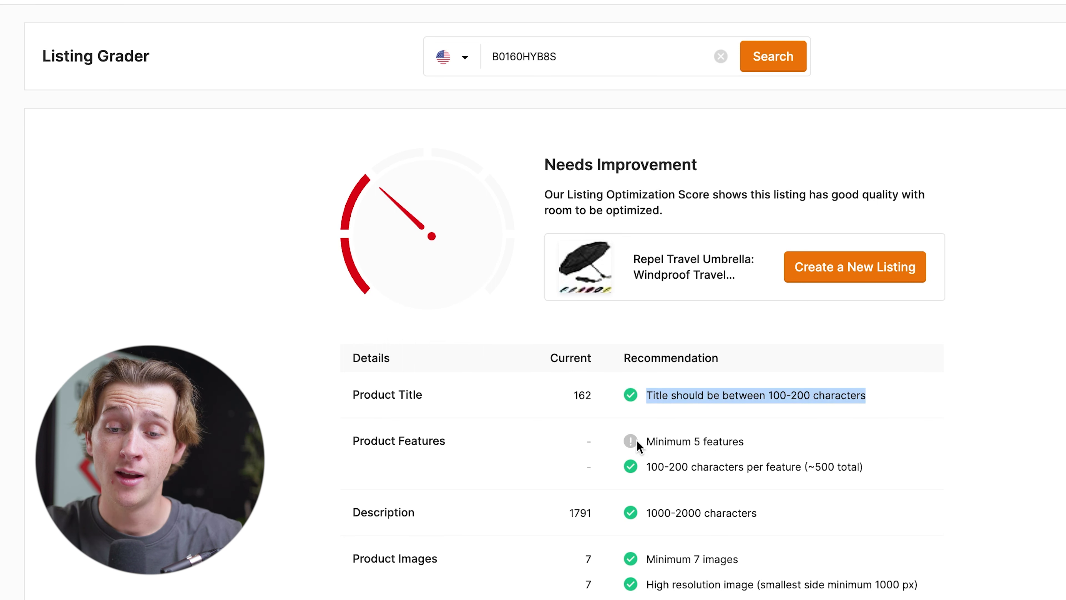
drag(646, 441, 745, 443)
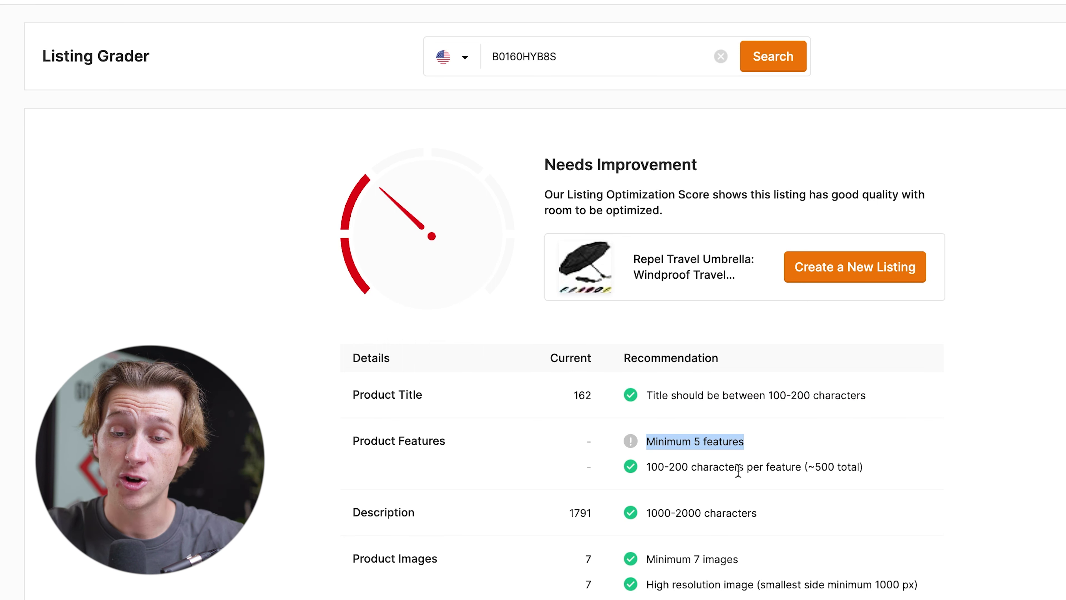
drag(651, 467, 779, 482)
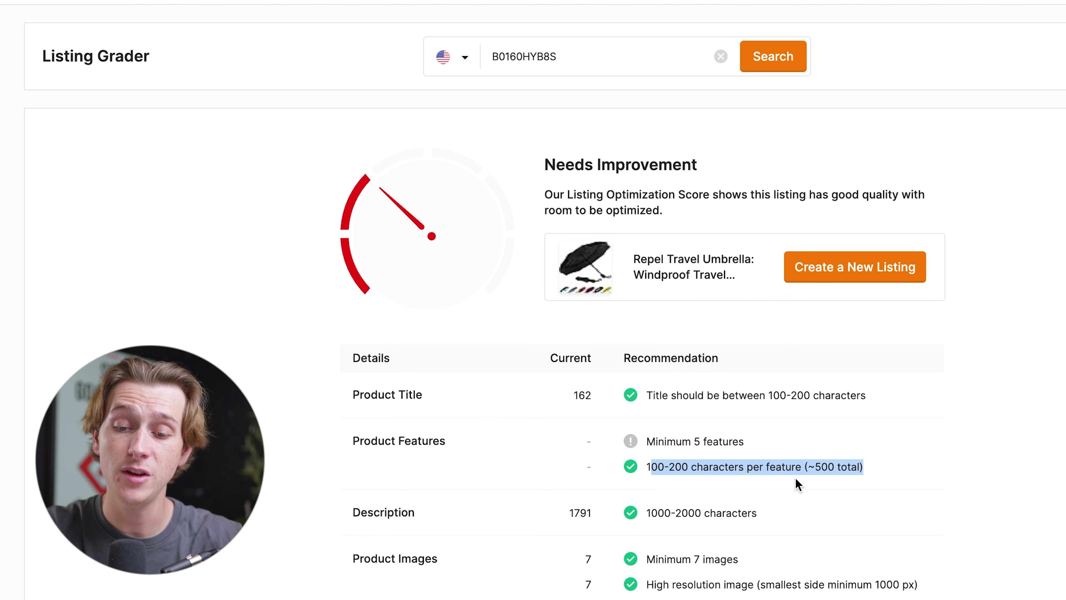
drag(647, 513, 760, 514)
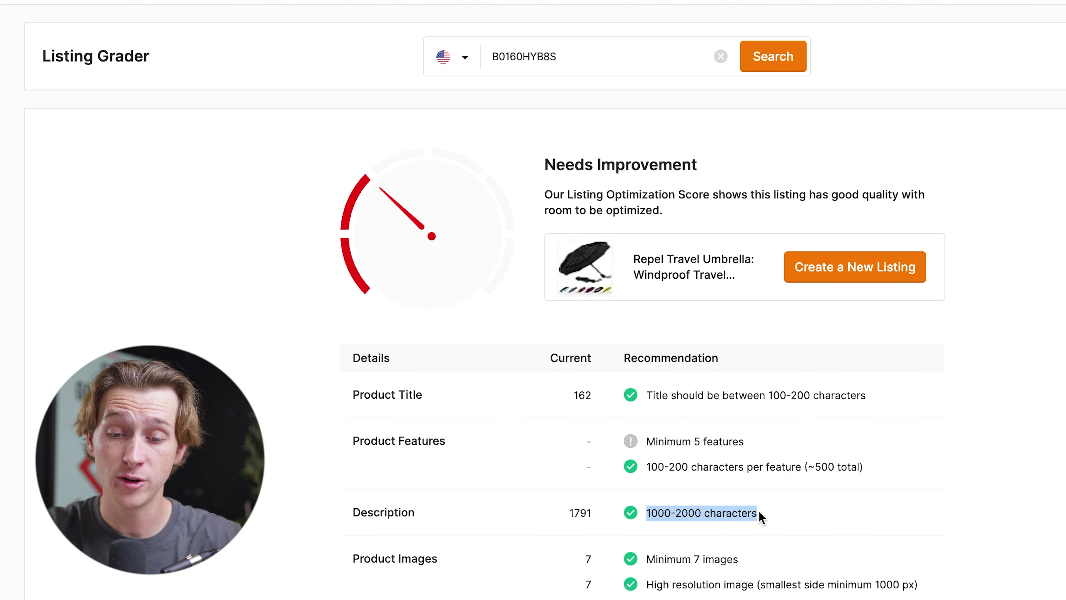
scroll(684, 525, down, 1)
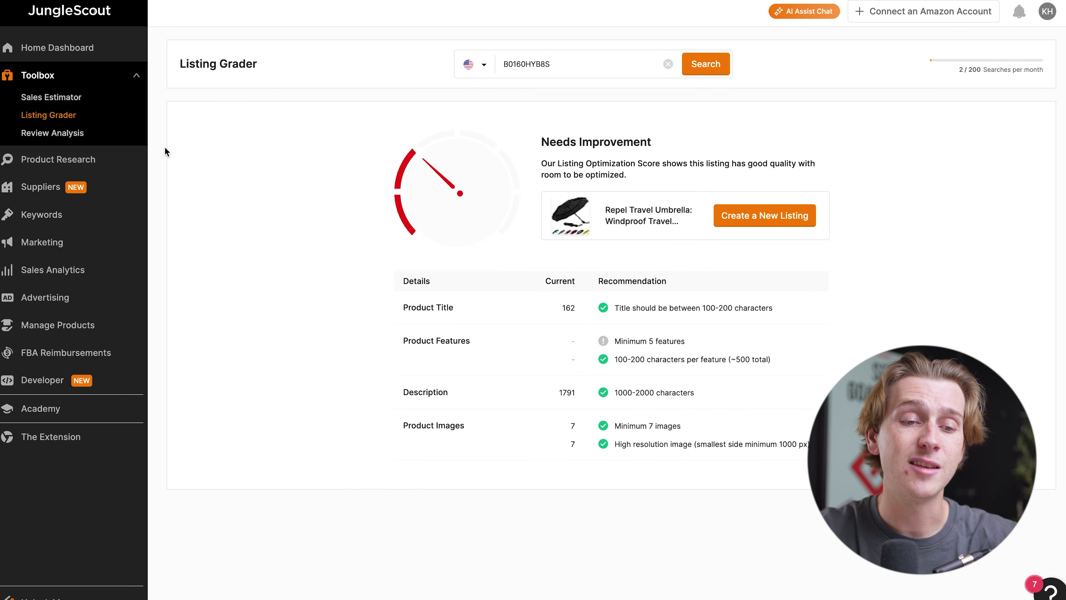
- Open Review Analysis and enter ASIN B0160HYB8S as the product to analyze
click(75, 135)
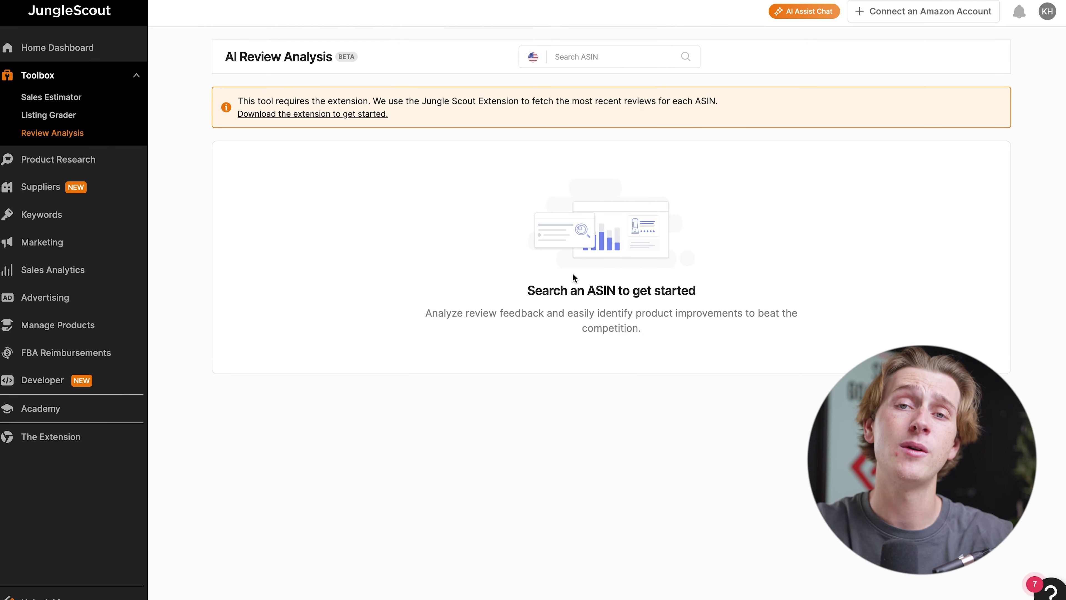
click(574, 59)
text(B0160HYB8S)
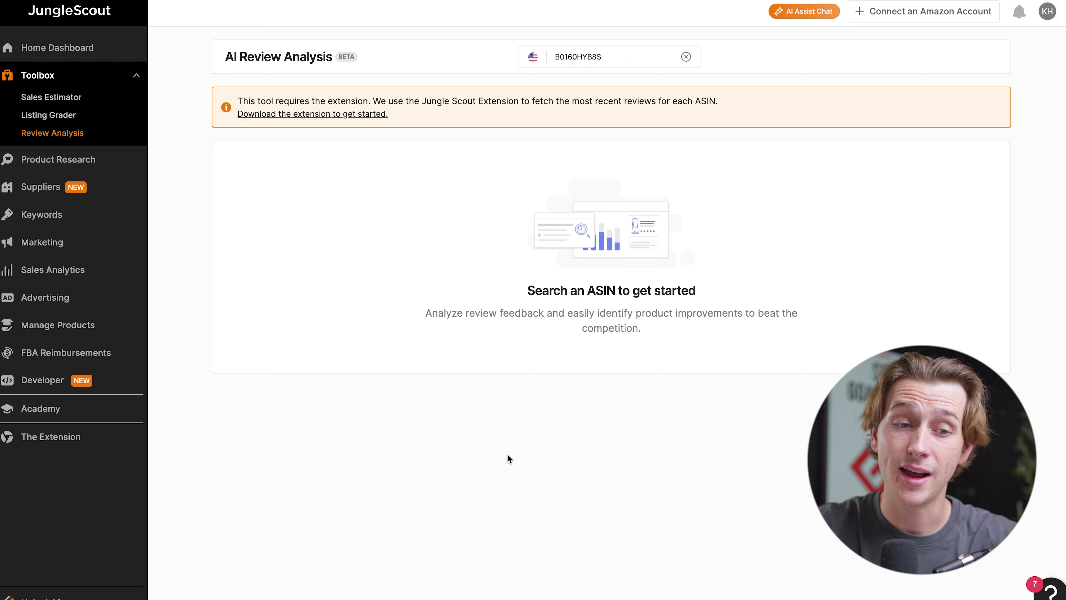
drag(323, 58, 372, 63)
click(400, 281)
- Open Category Trends under Product Research and examine the daily Amazon best seller rankings
click(96, 159)
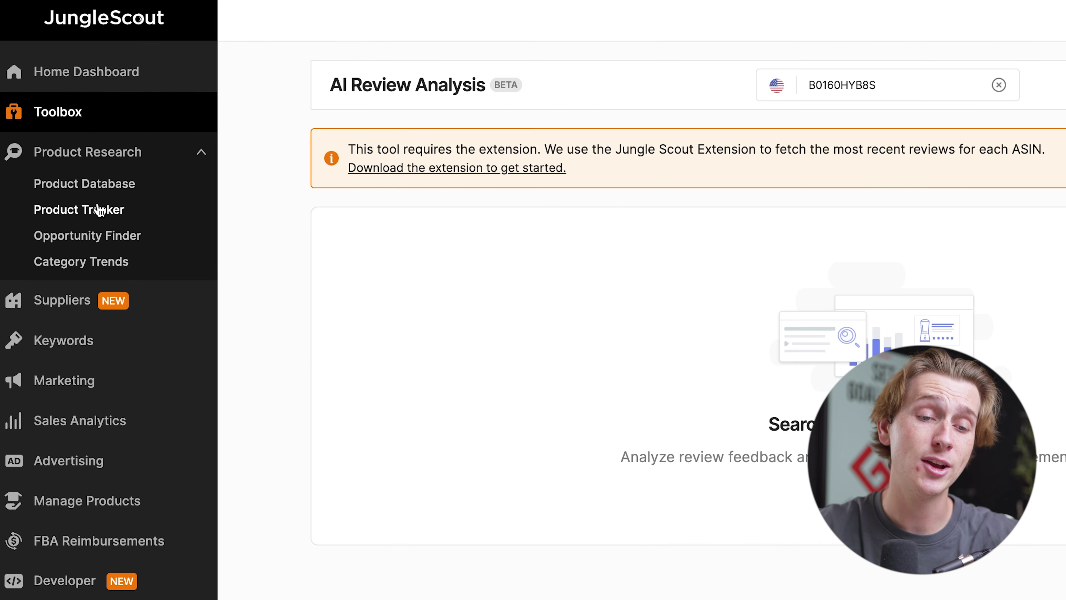
click(95, 269)
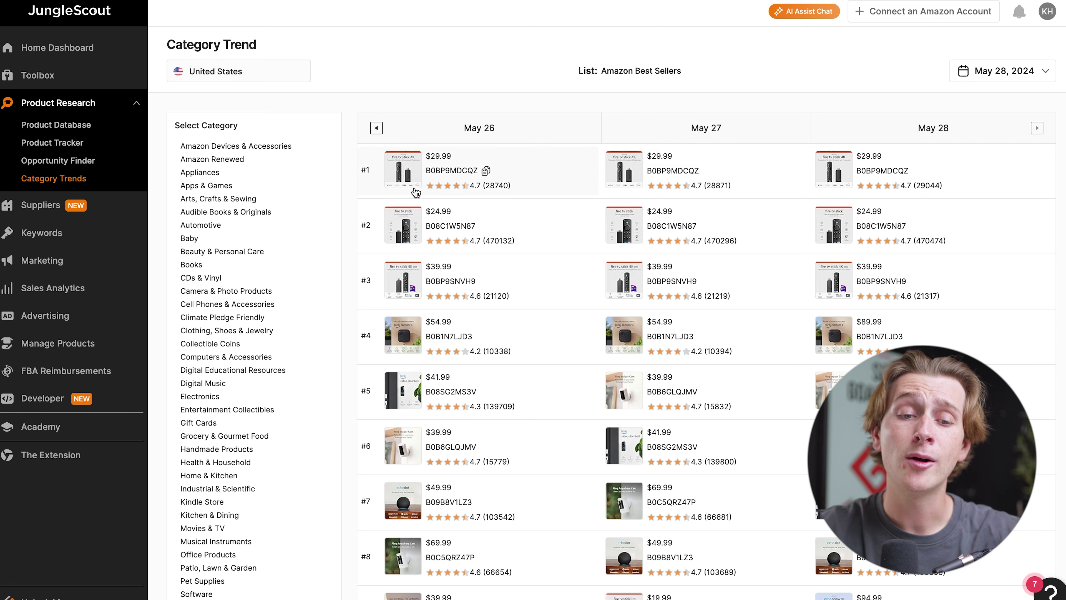
scroll(570, 360, down, 5)
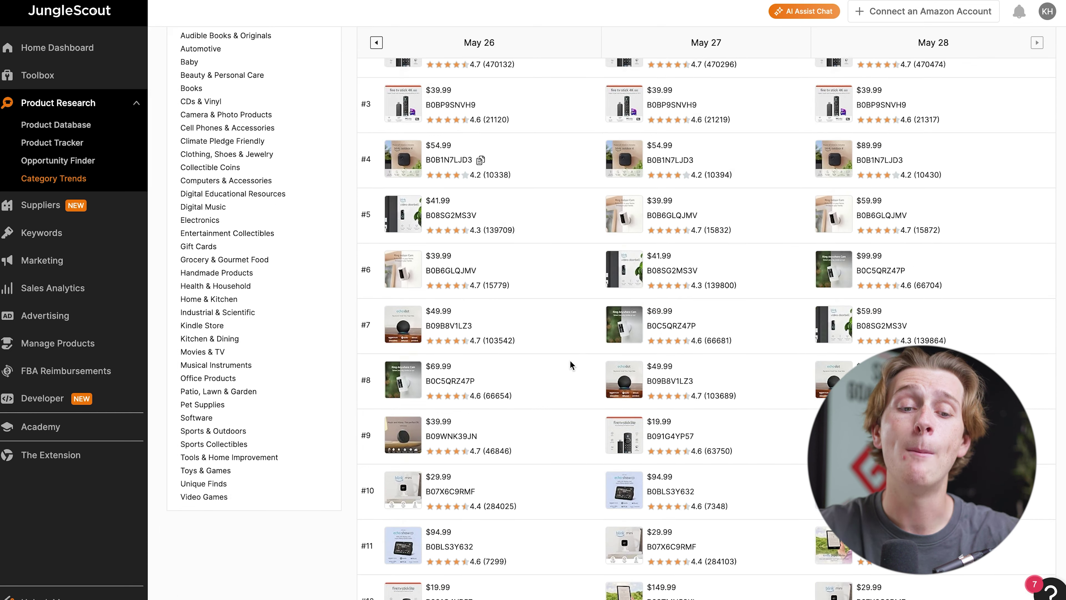
scroll(570, 365, up, 6)
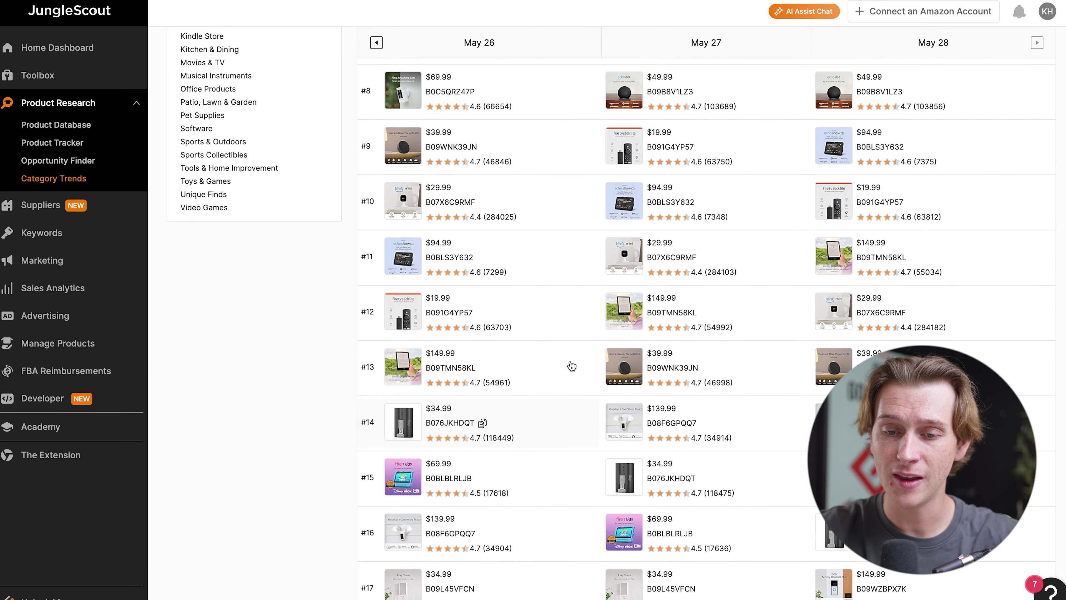
scroll(571, 365, down, 1)
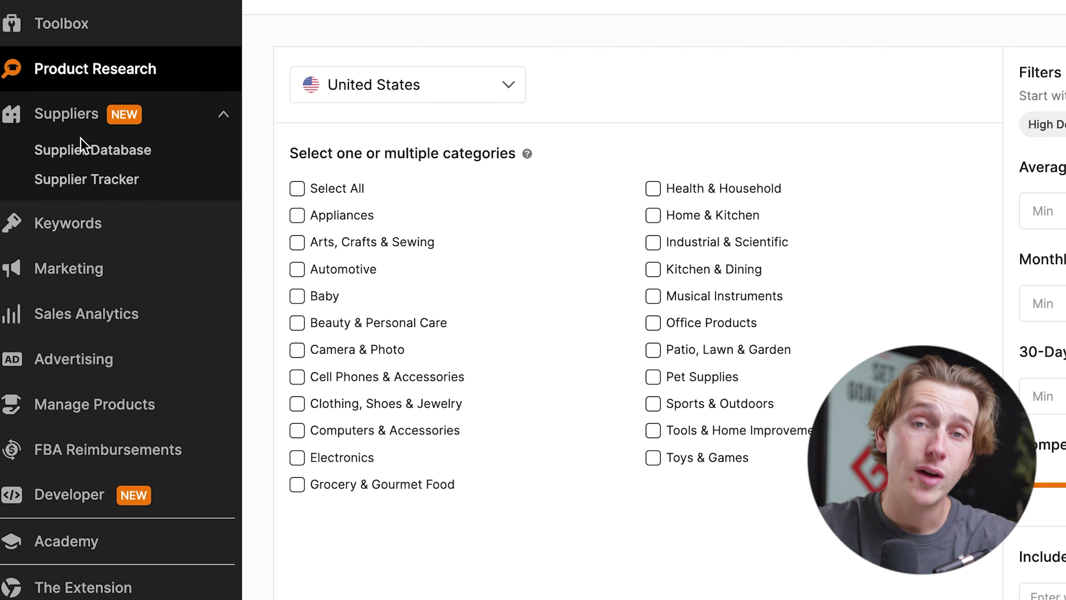
- View the Supplier Database and Supplier Tracker, followed by the keyword tools and marketing's Review Automation page
click(86, 150)
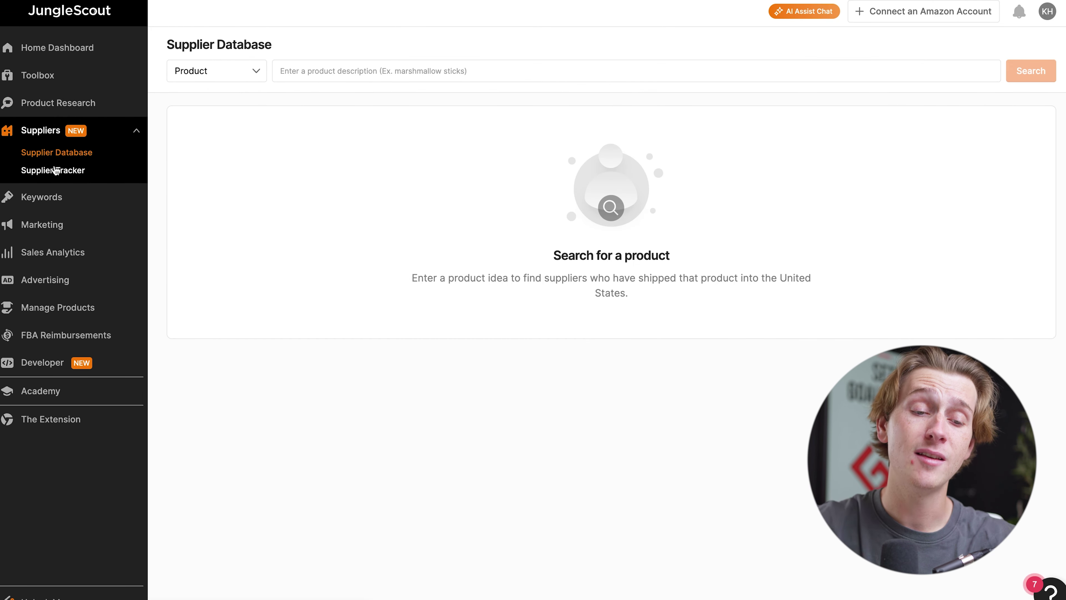
click(56, 171)
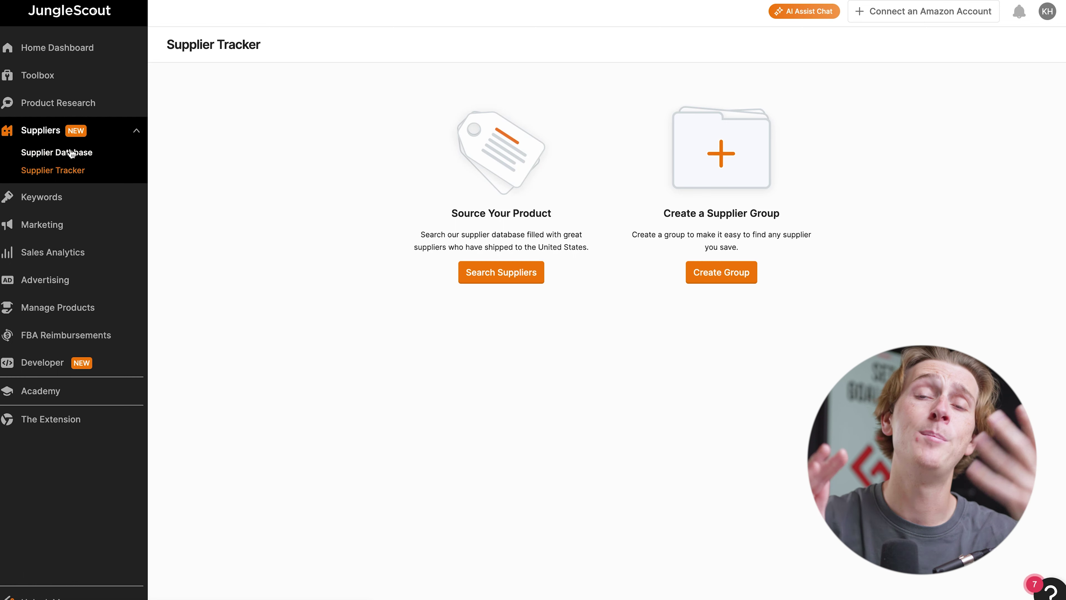
click(73, 194)
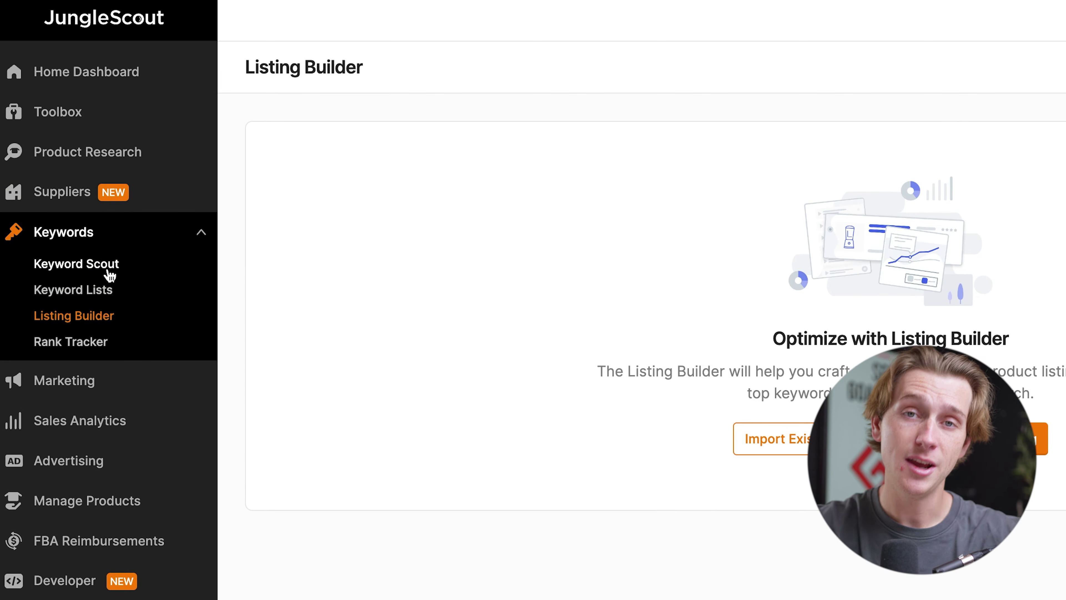
click(65, 380)
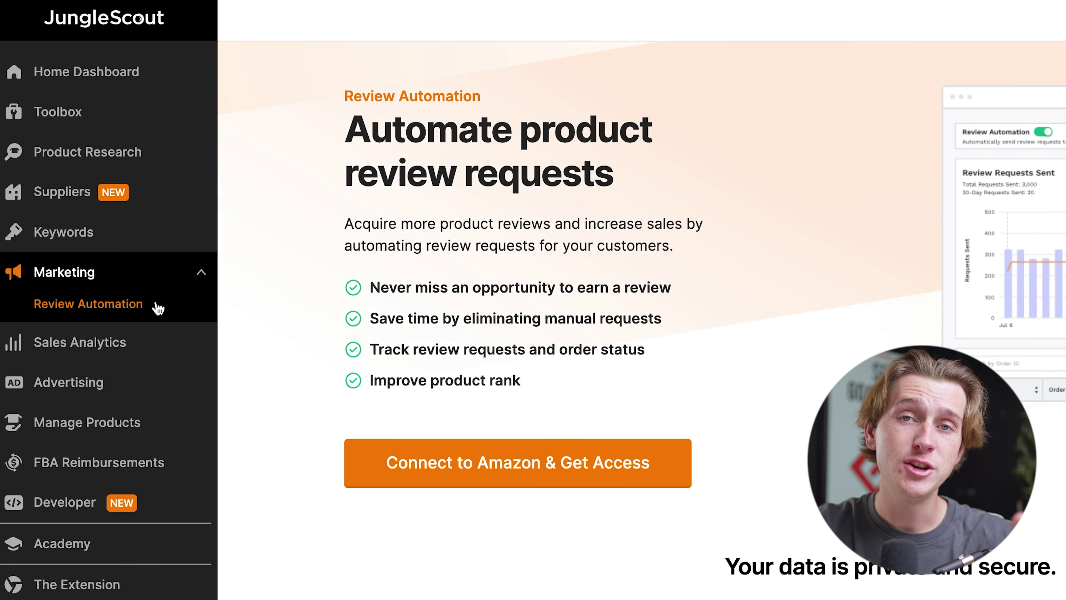